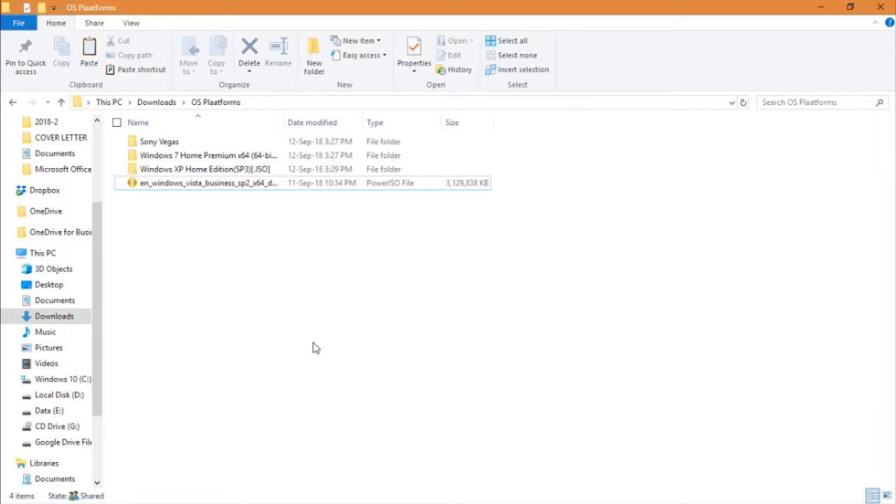
Mount the Windows Vista Business SP2 x64 image to drive G: with PowerISO and locate the mounted drive in This PC
left_click(185, 184)
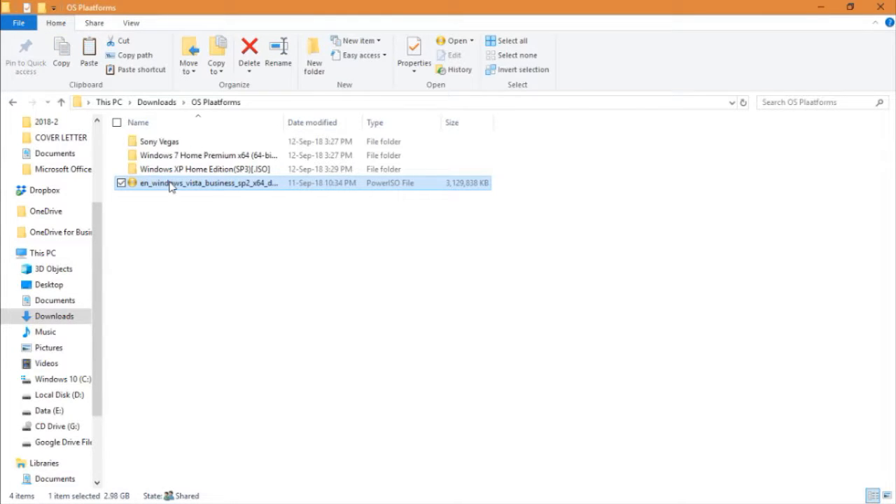
right_click(170, 185)
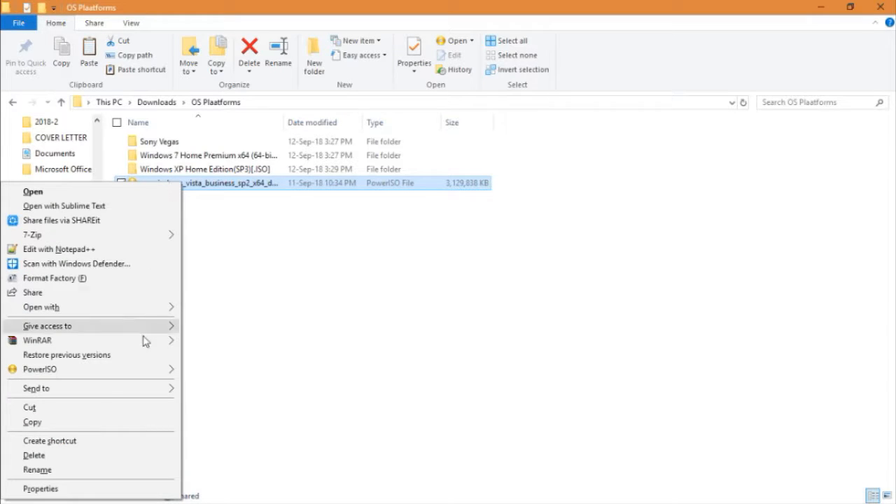
mouse_move(132, 375)
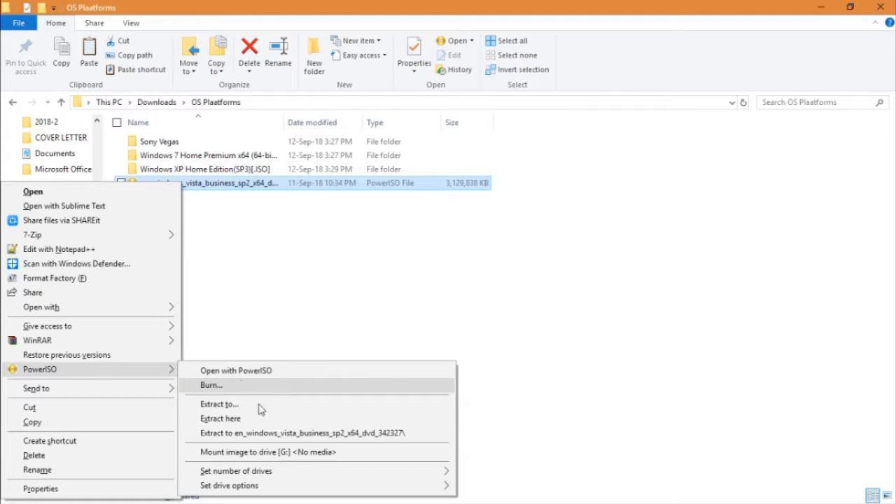
left_click(343, 455)
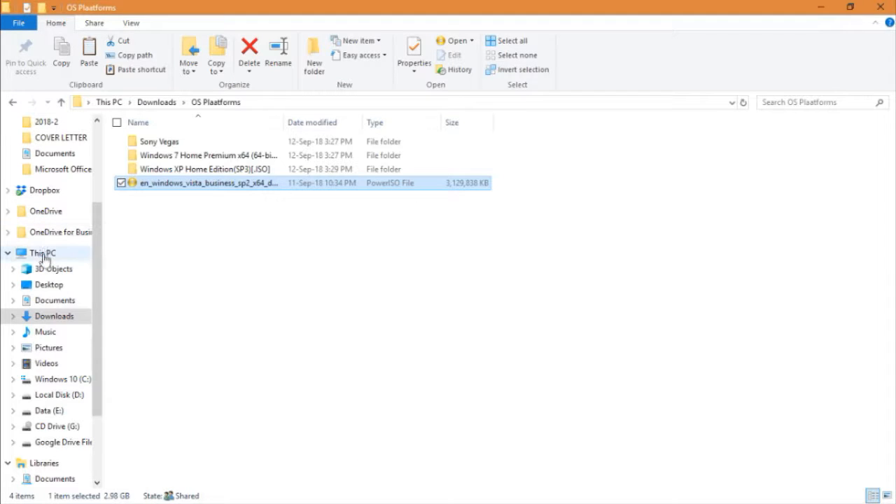
left_click(43, 257)
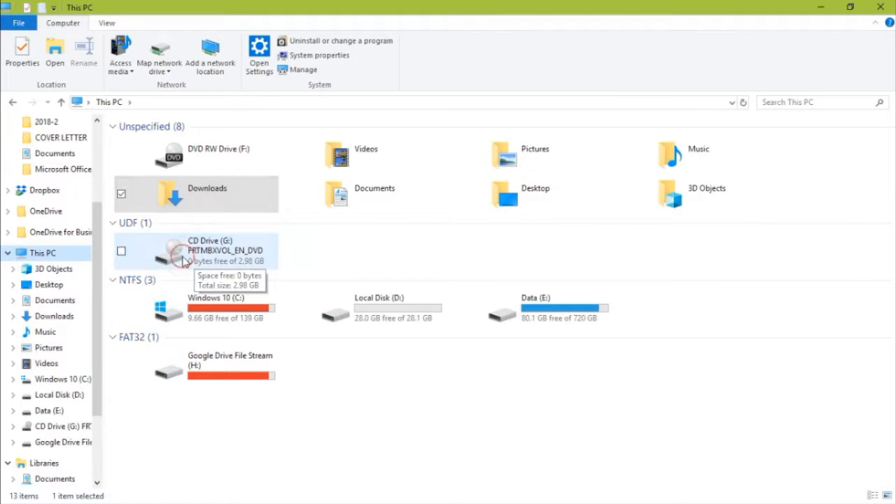
left_click(216, 265)
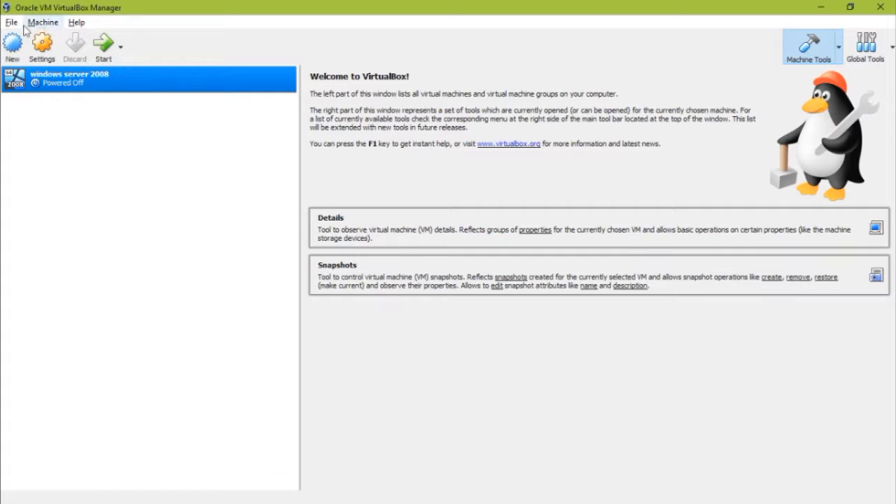
In VirtualBox, start a new virtual machine named Windows Vista with type Microsoft Windows and version Windows Vista (64-bit)
left_click(11, 47)
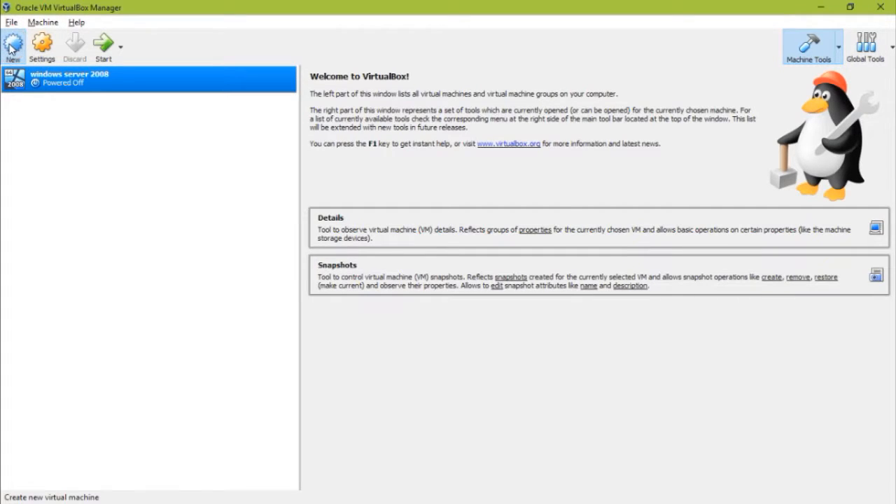
left_click(405, 257)
type("Windows")
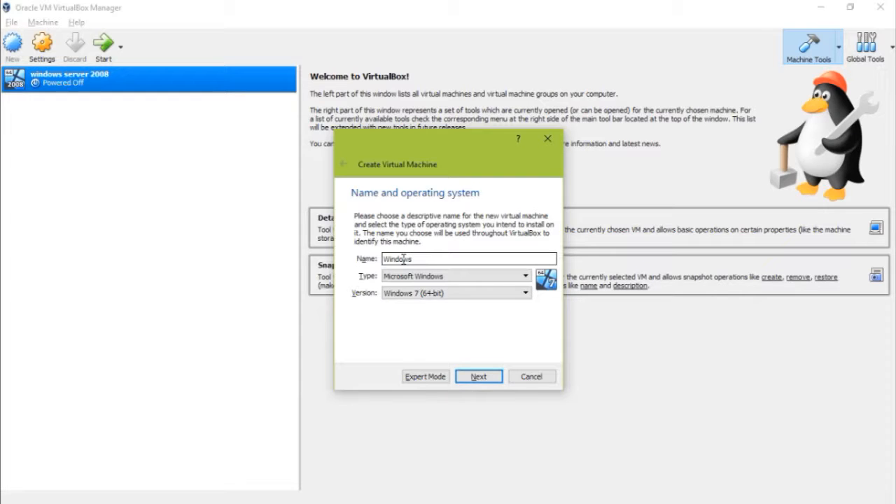
type(" Vista")
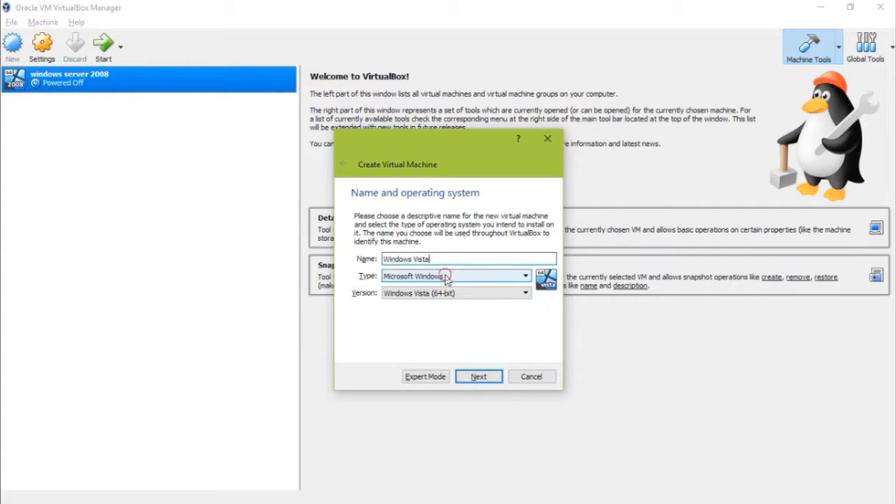
left_click(439, 276)
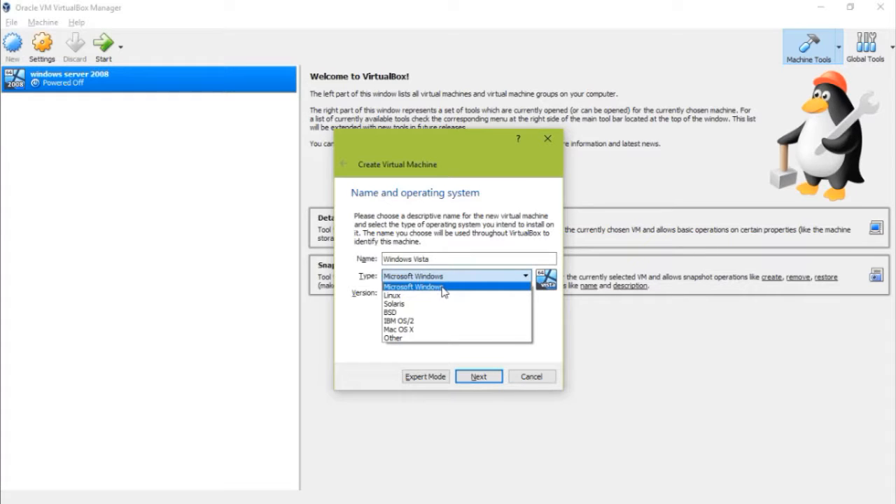
left_click(436, 287)
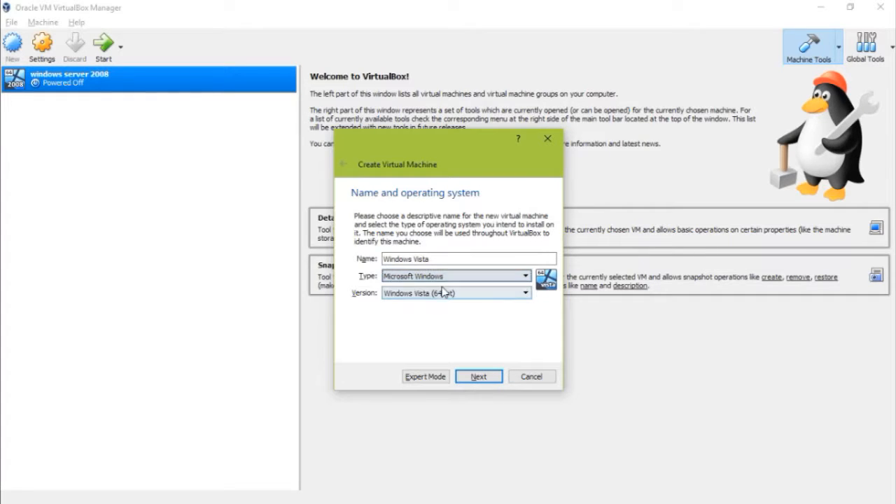
left_click(403, 294)
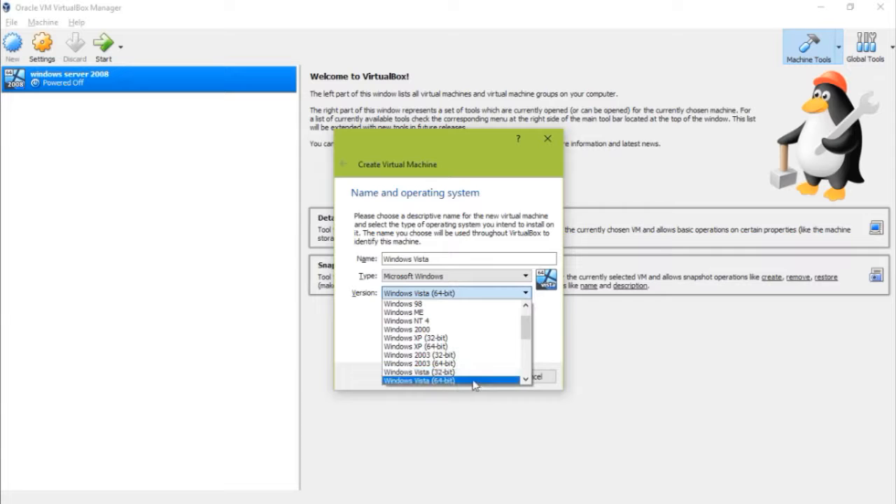
left_click(442, 382)
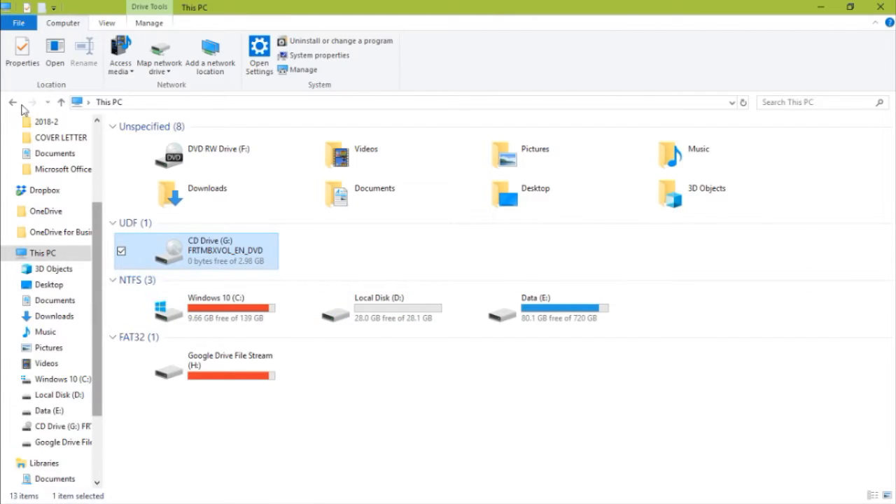
left_click(12, 102)
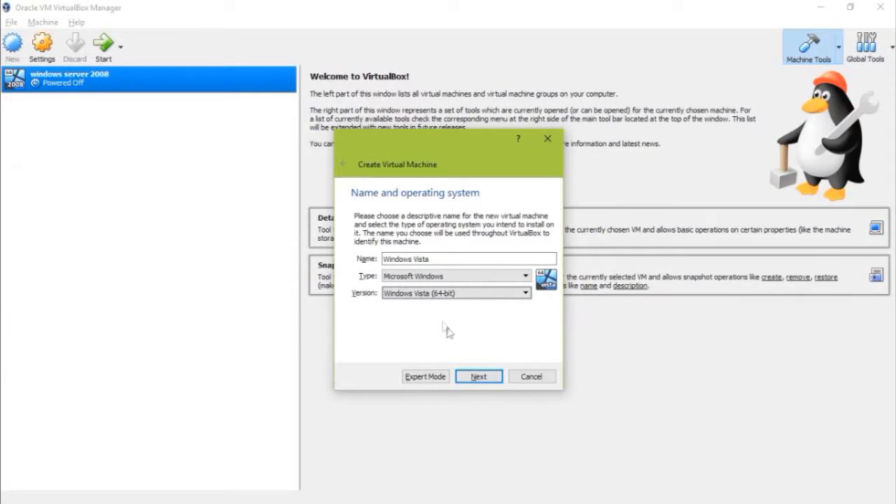
left_click(474, 379)
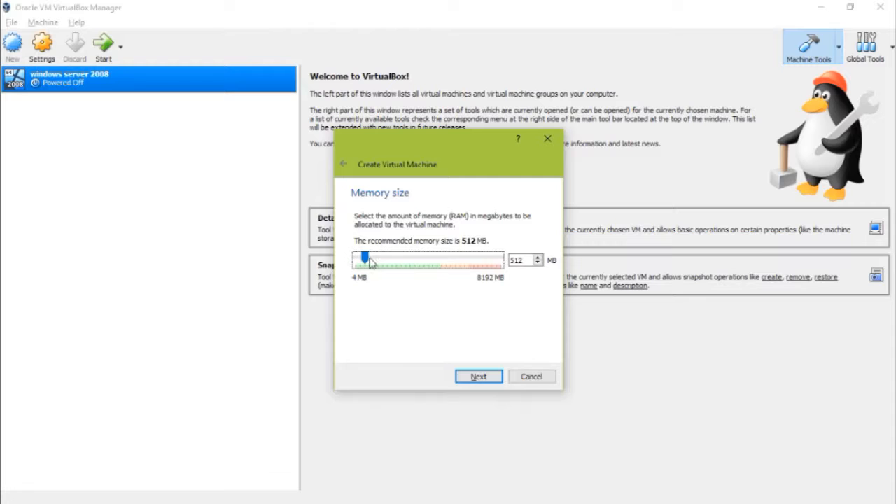
Set the virtual machine's memory to 1024 MB and proceed to creating a virtual hard disk
left_click_drag(365, 261, 376, 263)
left_click(477, 376)
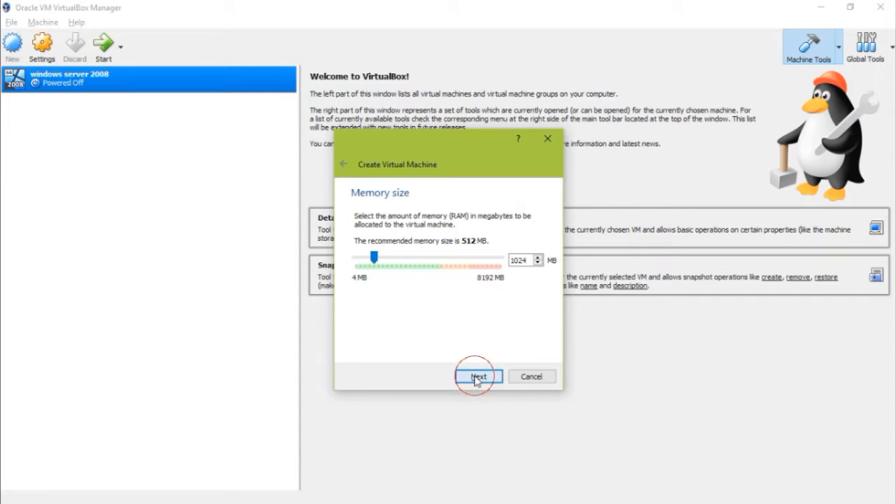
left_click(479, 379)
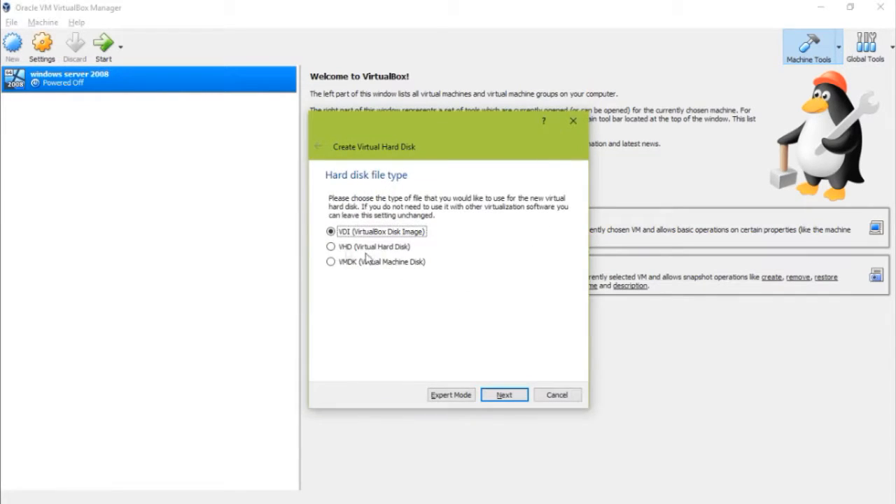
Create a dynamically allocated VHD virtual hard disk with a size of 20 GB
left_click(387, 250)
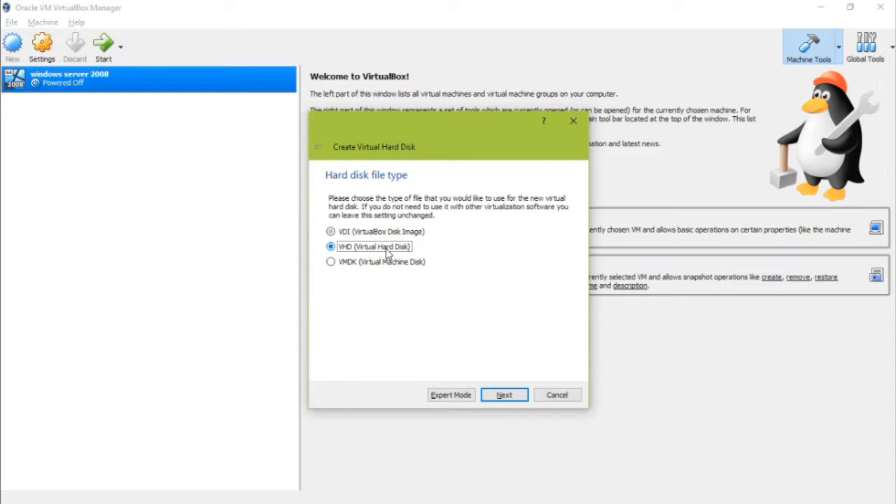
left_click(504, 395)
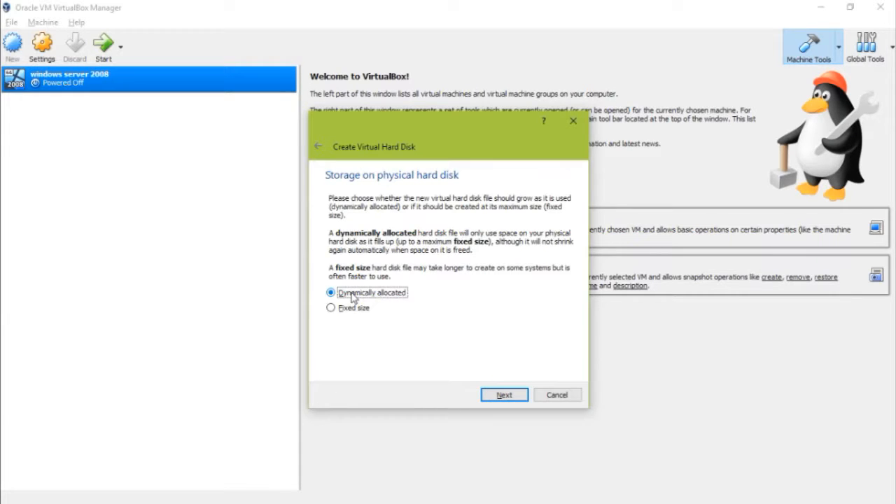
left_click(504, 396)
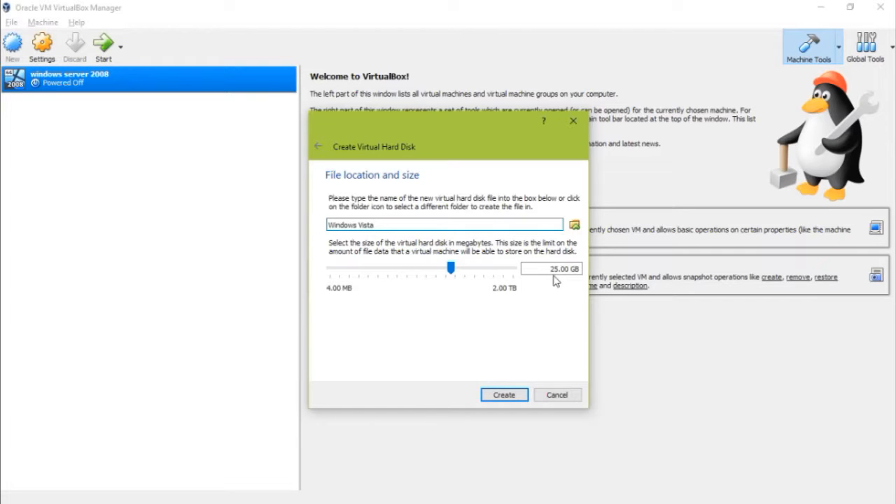
left_click(558, 269)
key("BackSpace")
type("0")
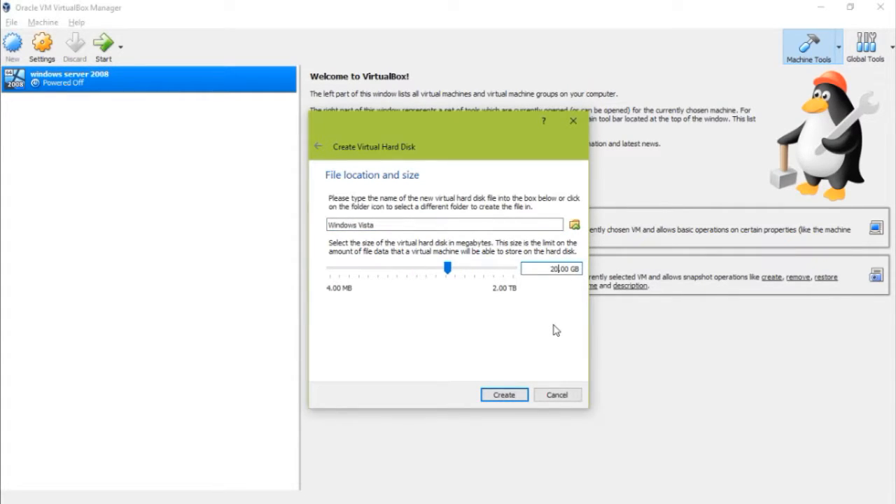
left_click(504, 395)
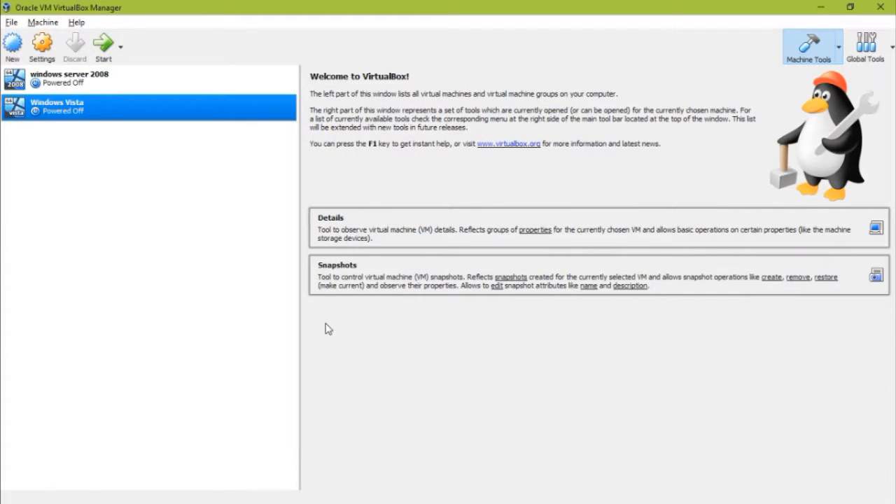
Move Floppy below Hard Disk in the Windows Vista machine's boot order, review its network adapter and save the settings
right_click(33, 110)
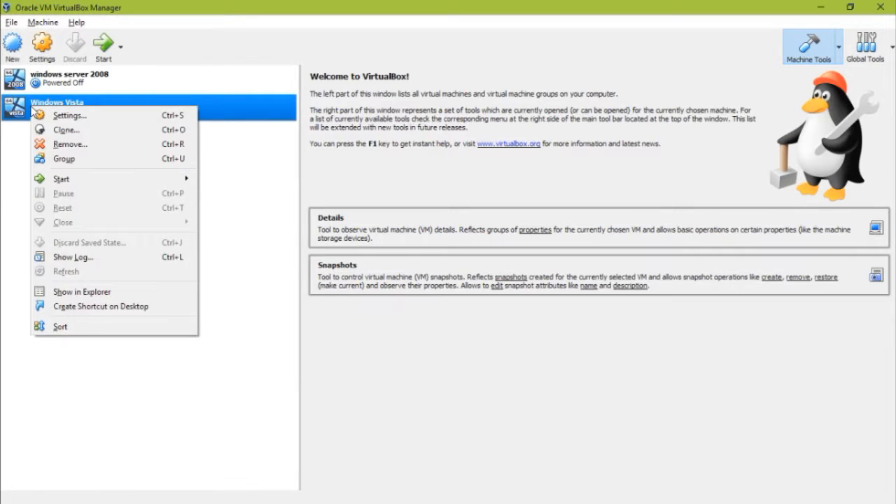
left_click(89, 117)
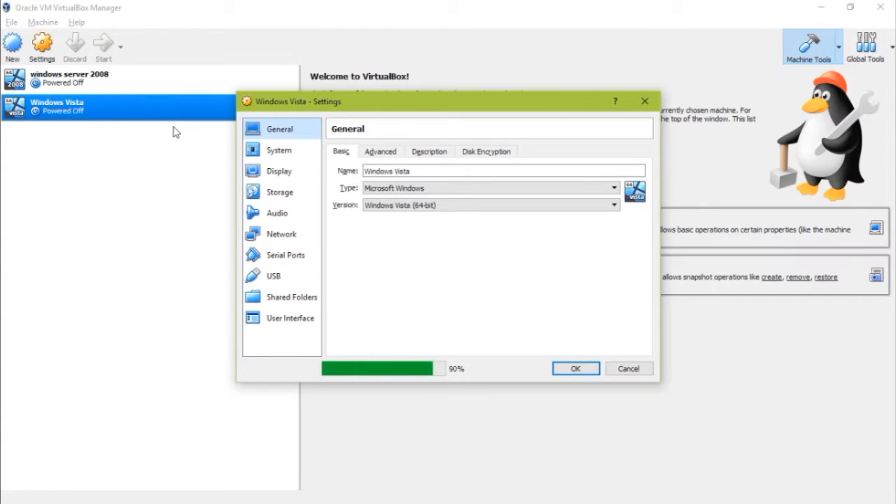
left_click(304, 151)
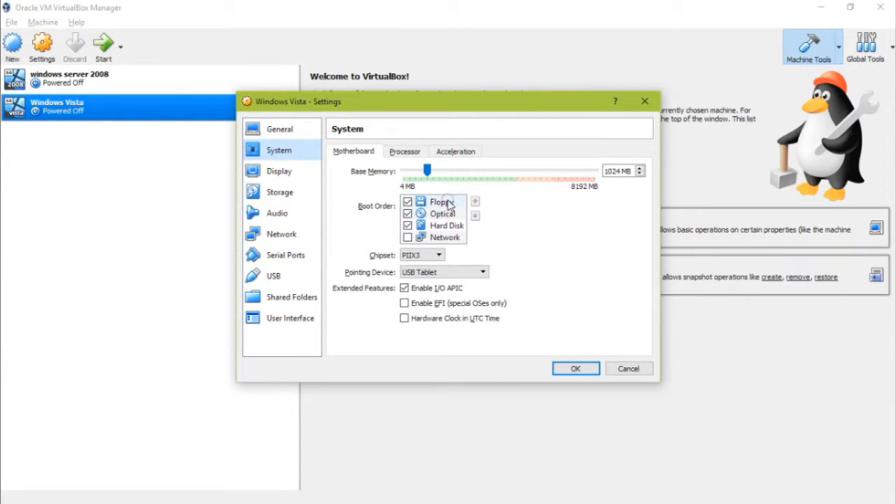
left_click_drag(449, 203, 456, 223)
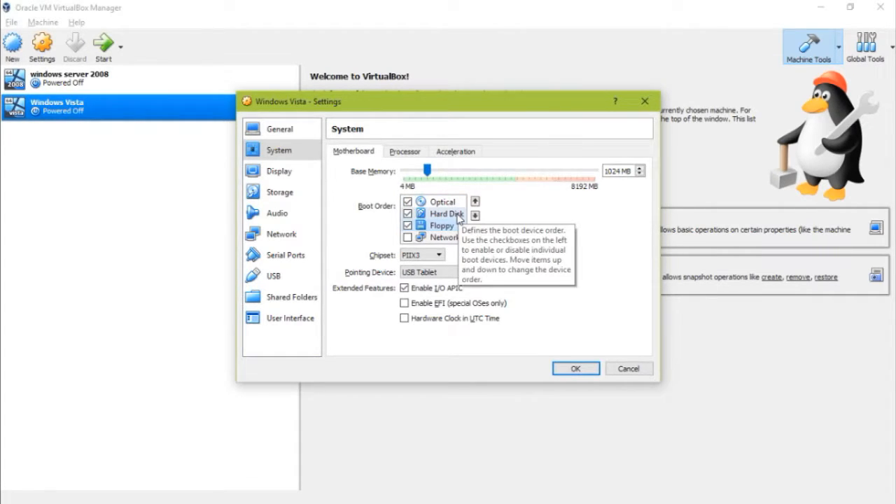
left_click(286, 237)
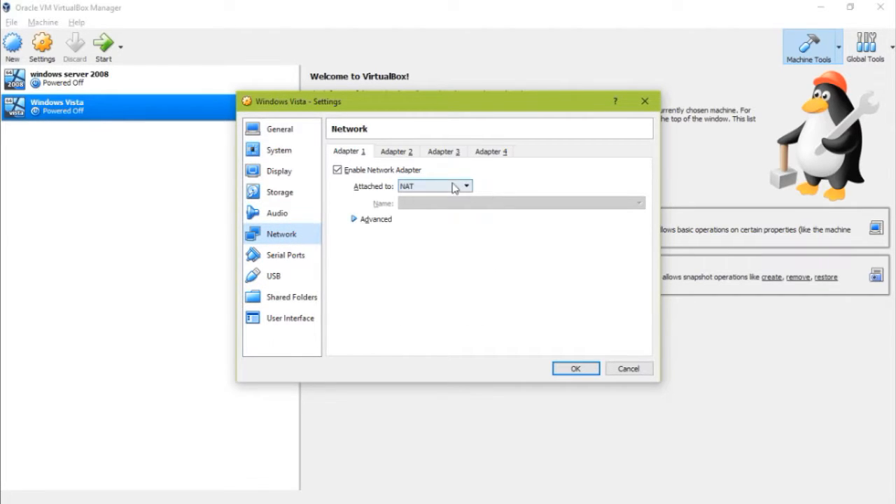
left_click(575, 369)
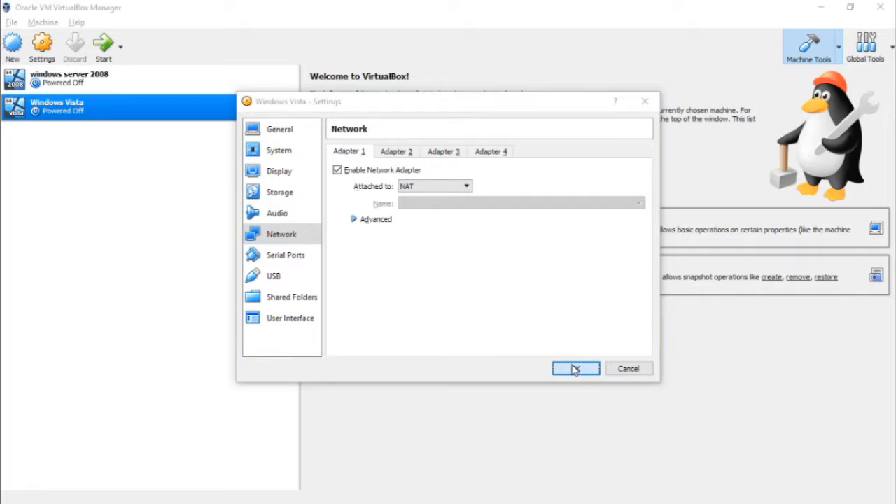
Start the Windows Vista machine with Normal Start, using Host Drive 'G:' as the start-up disk
left_click(124, 48)
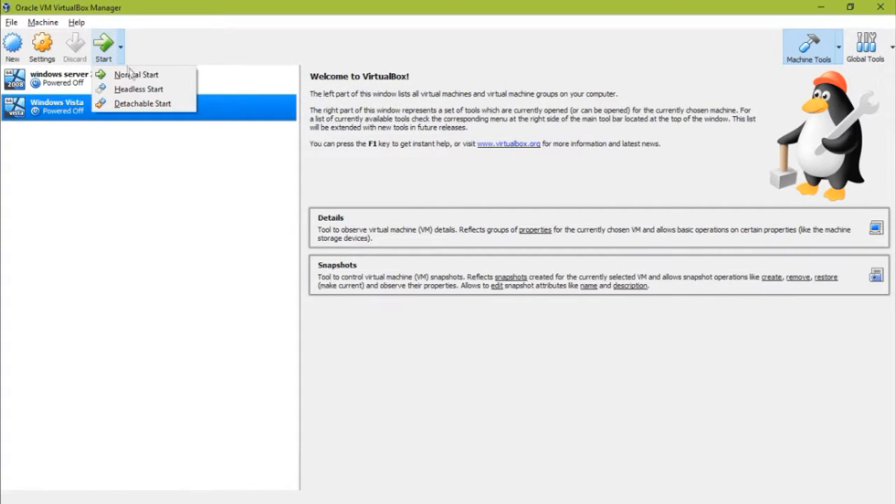
left_click(135, 75)
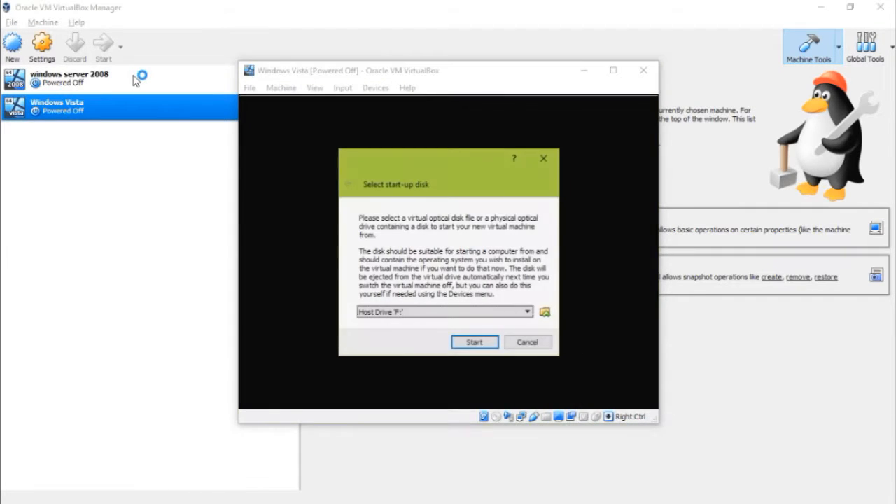
left_click(409, 314)
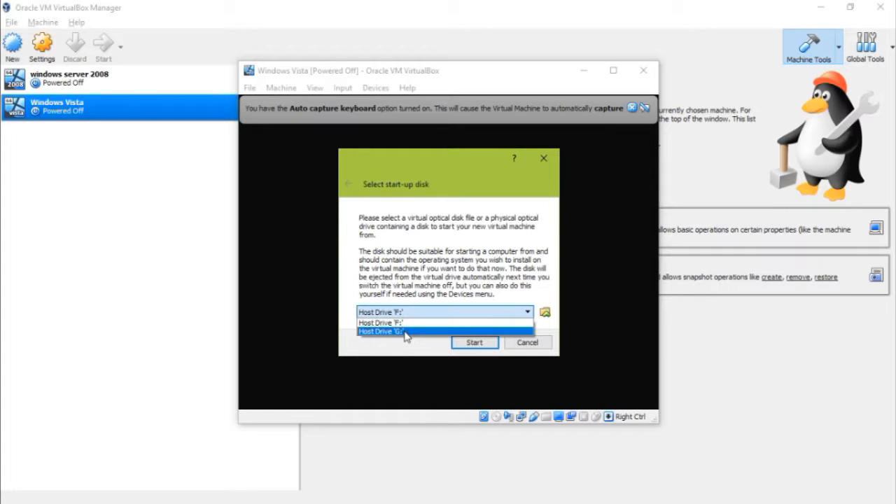
left_click(392, 331)
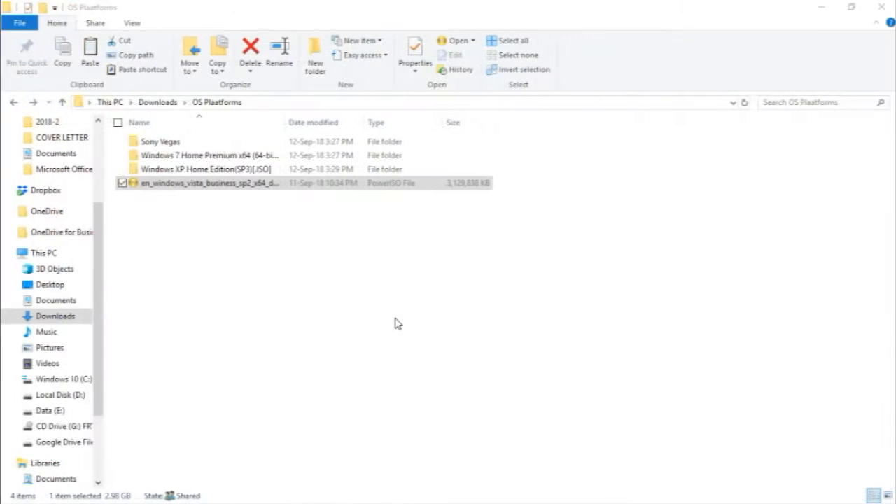
left_click(13, 101)
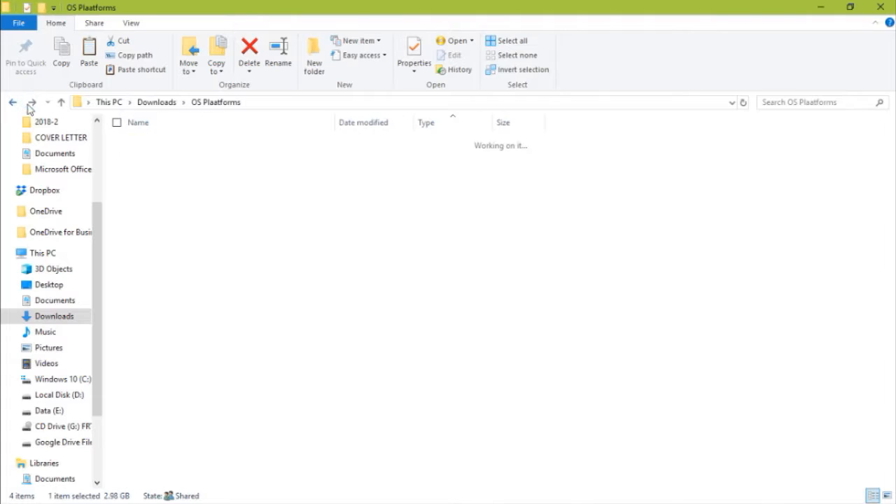
left_click(30, 105)
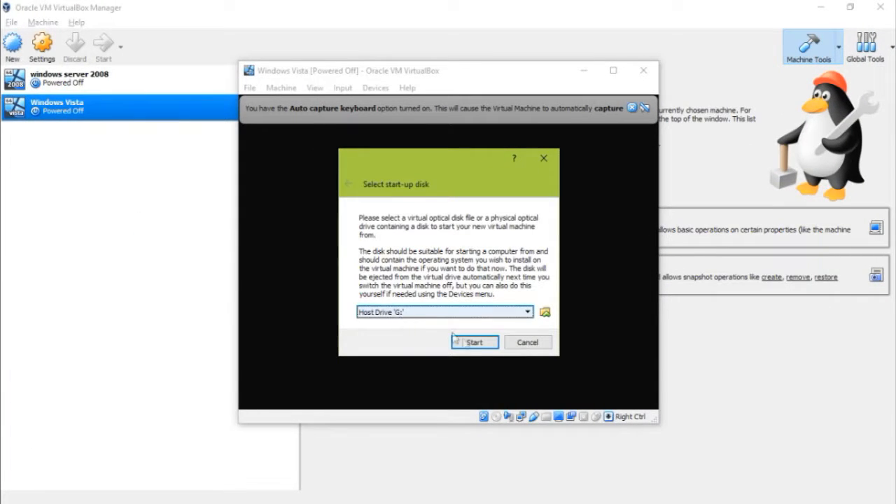
left_click(475, 343)
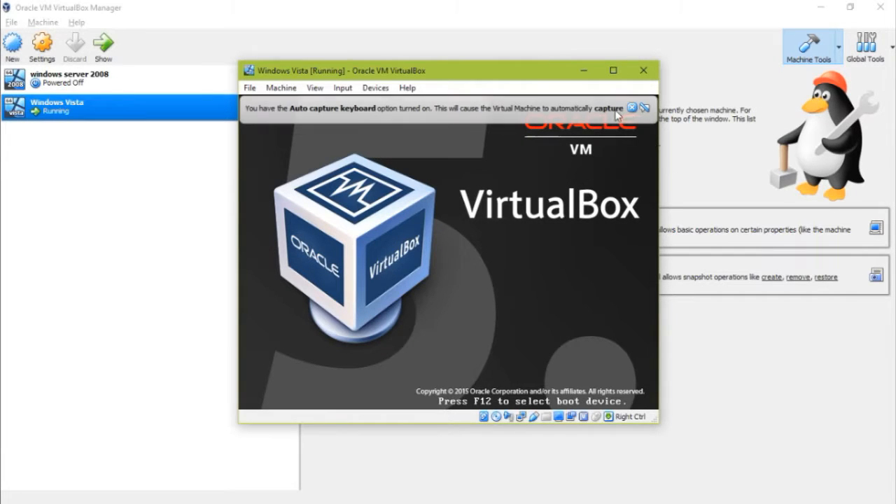
Dismiss the auto capture keyboard notice and switch the Windows Vista virtual machine to full-screen mode
left_click(632, 108)
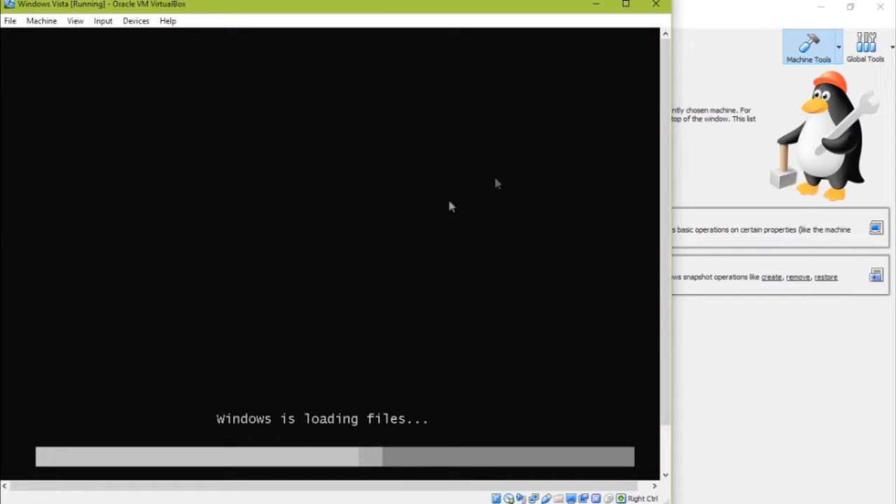
left_click(80, 23)
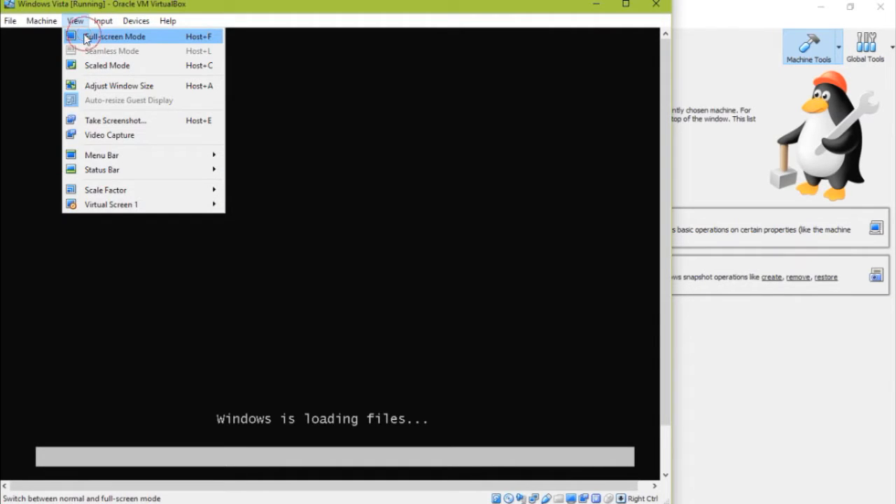
left_click(87, 37)
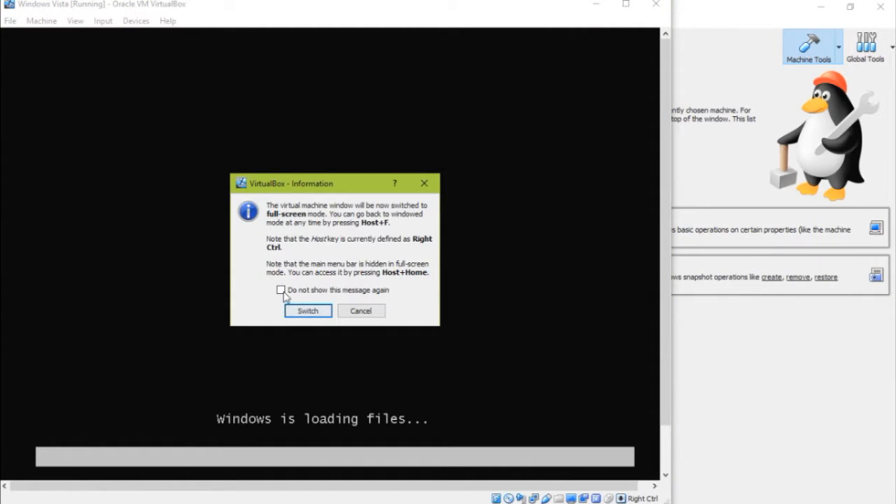
left_click(298, 310)
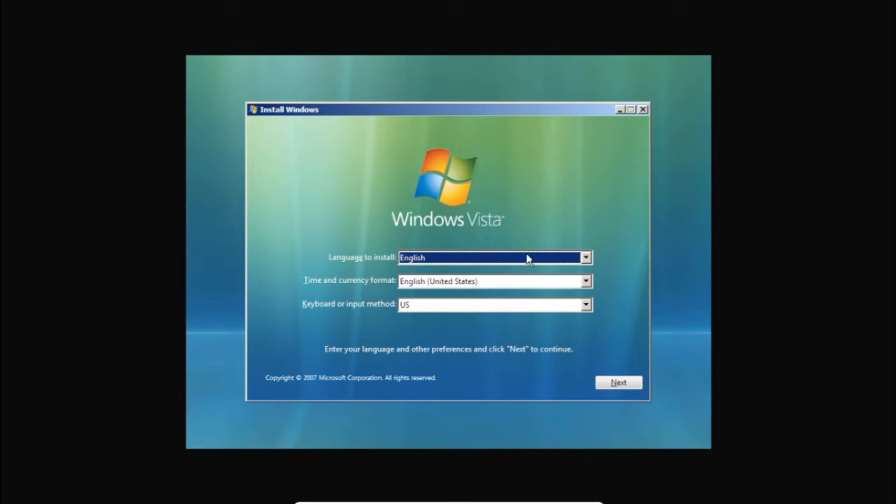
Choose English as the installation language, keep the English (United States) time and currency format and US keyboard, and continue
left_click(584, 259)
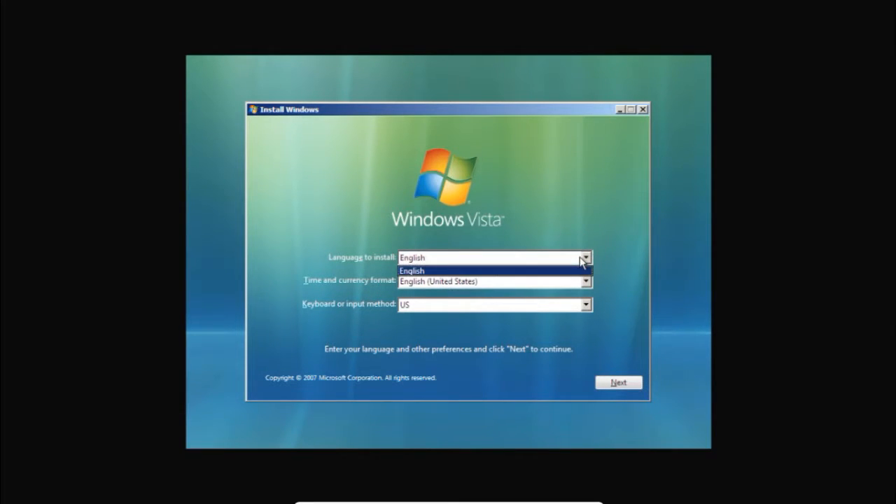
left_click(530, 271)
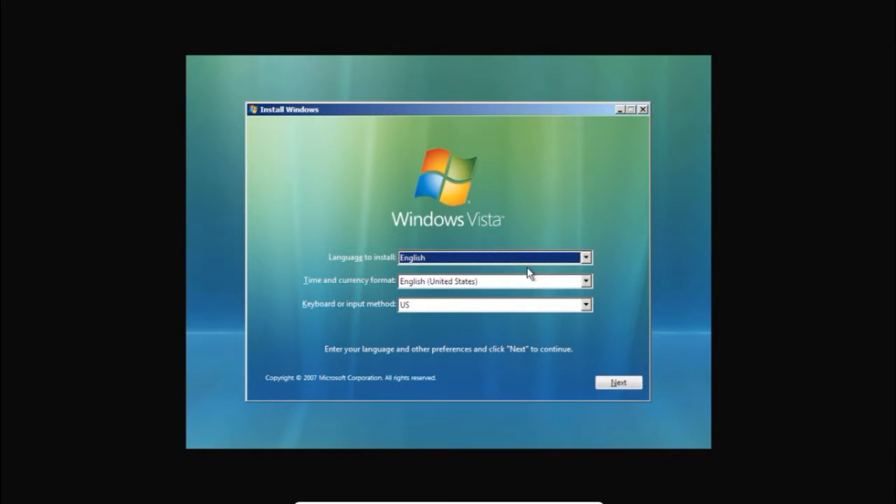
left_click(586, 281)
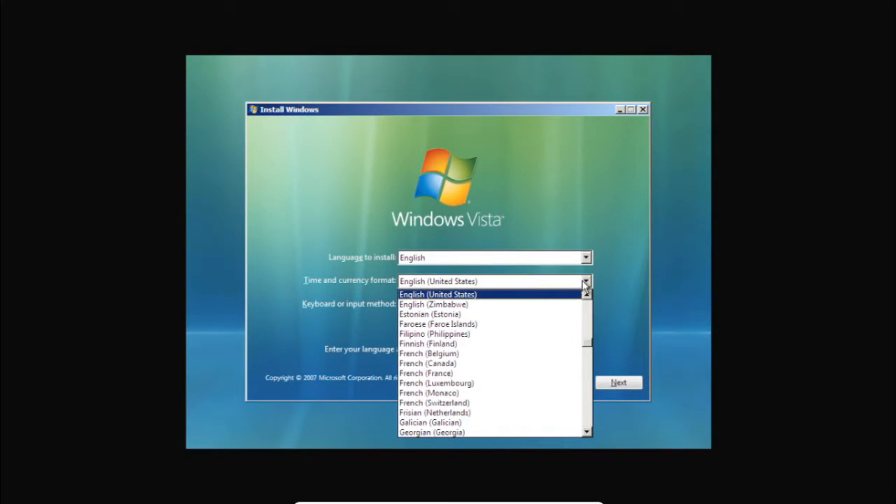
left_click(598, 279)
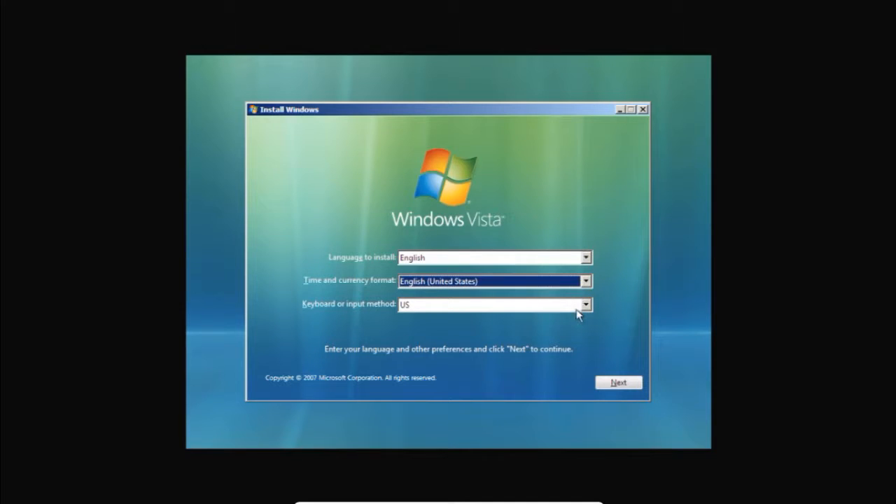
left_click(612, 384)
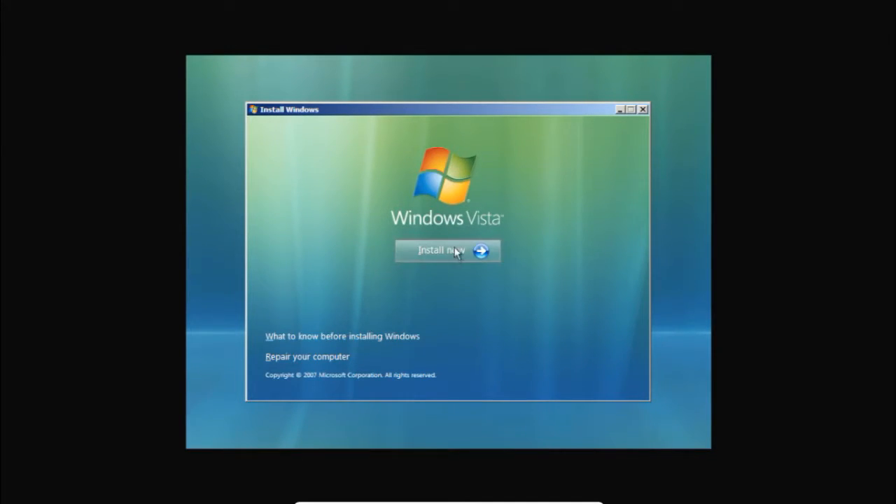
Start the Windows installation, accepting the license terms and choosing the Custom (advanced) installation type
left_click(452, 250)
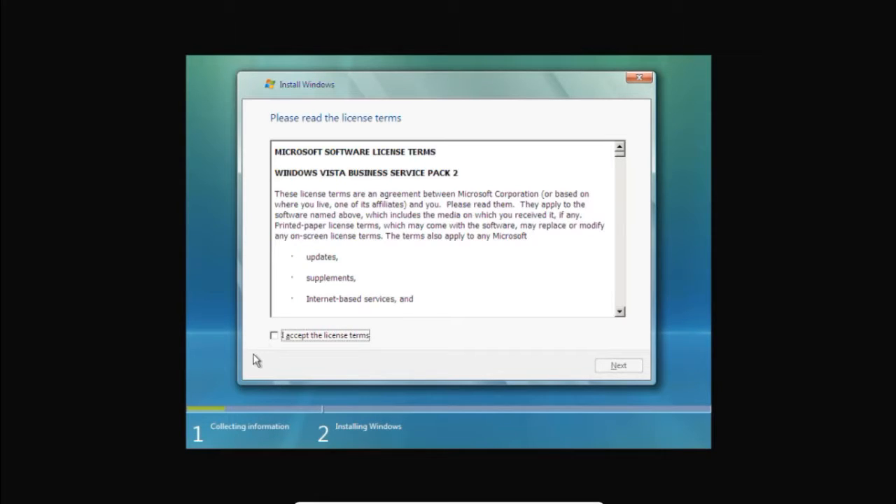
left_click(273, 336)
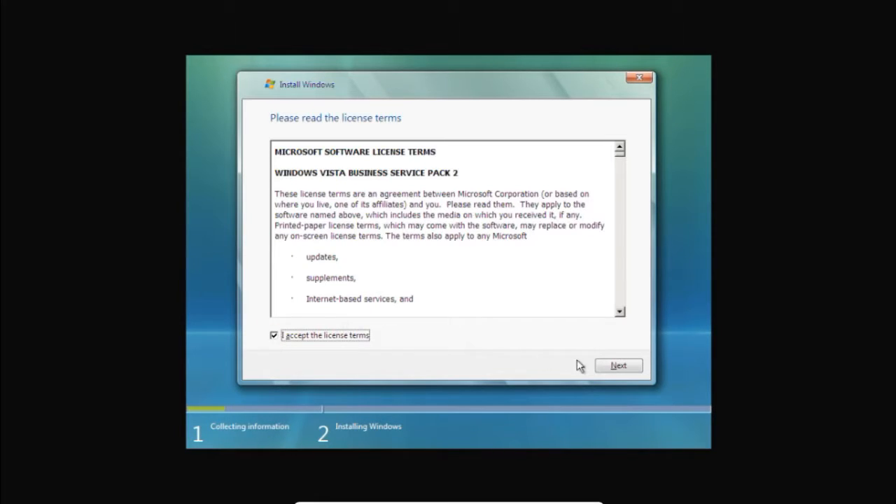
left_click(611, 368)
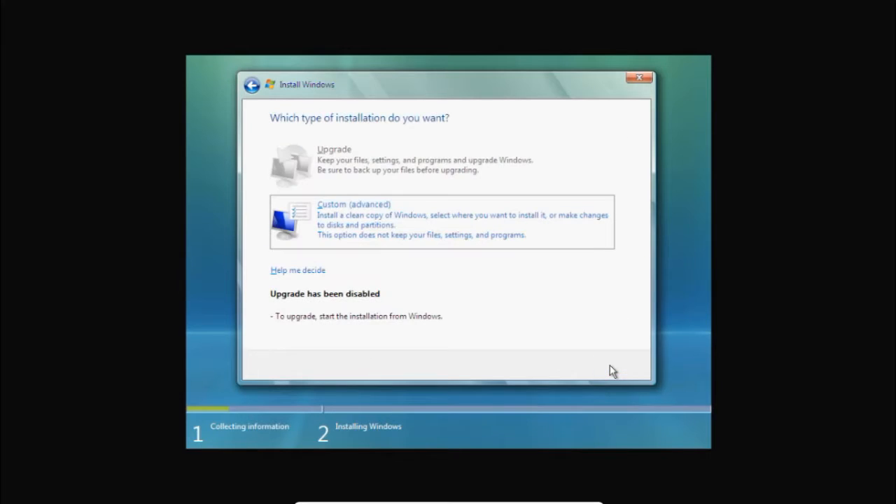
left_click(365, 226)
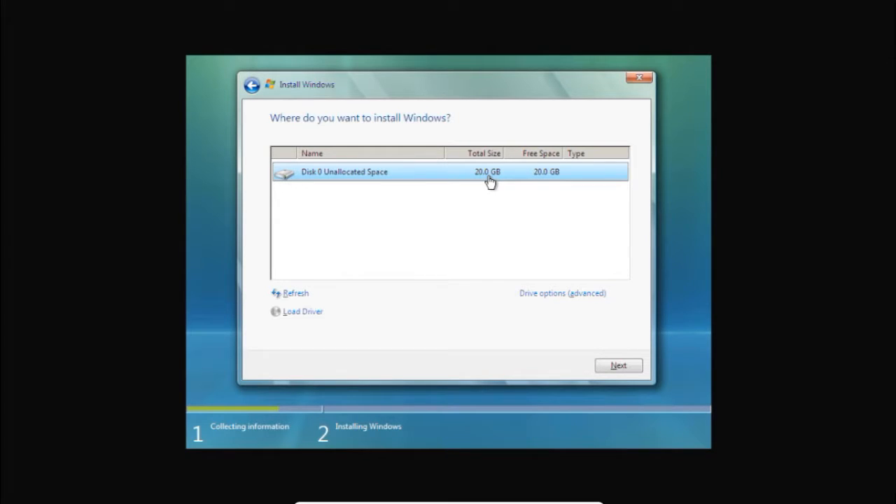
Create a 20480 MB partition from the unallocated space on Disk 0 and start installing Windows on it
left_click(556, 297)
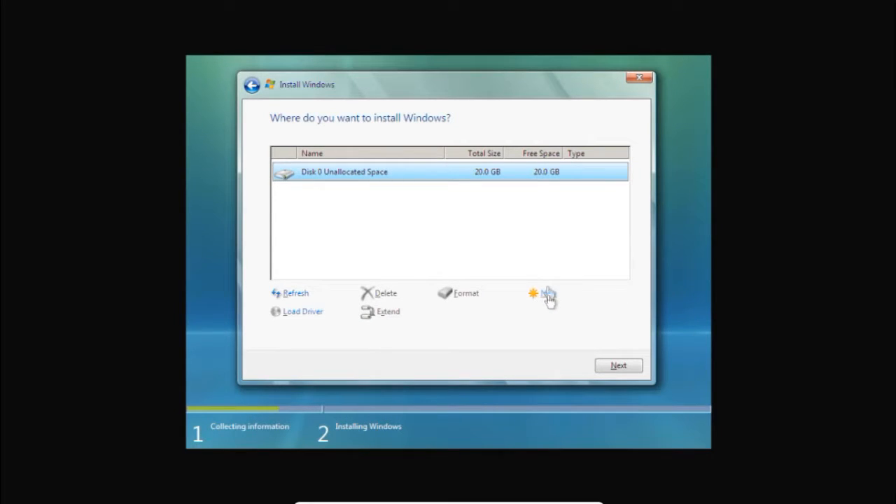
left_click(549, 300)
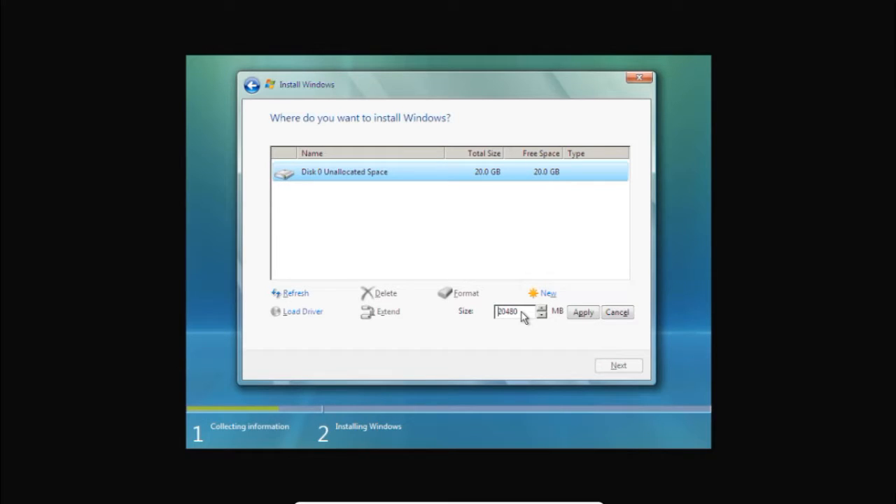
left_click(581, 313)
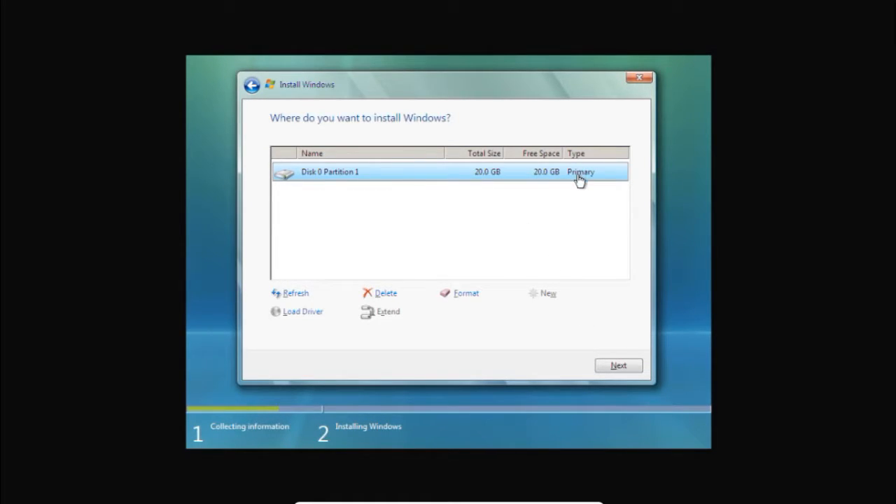
left_click(619, 367)
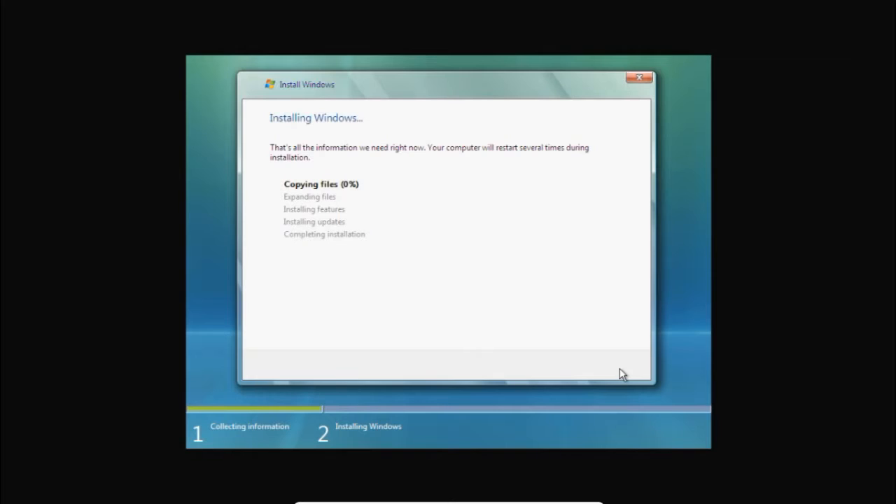